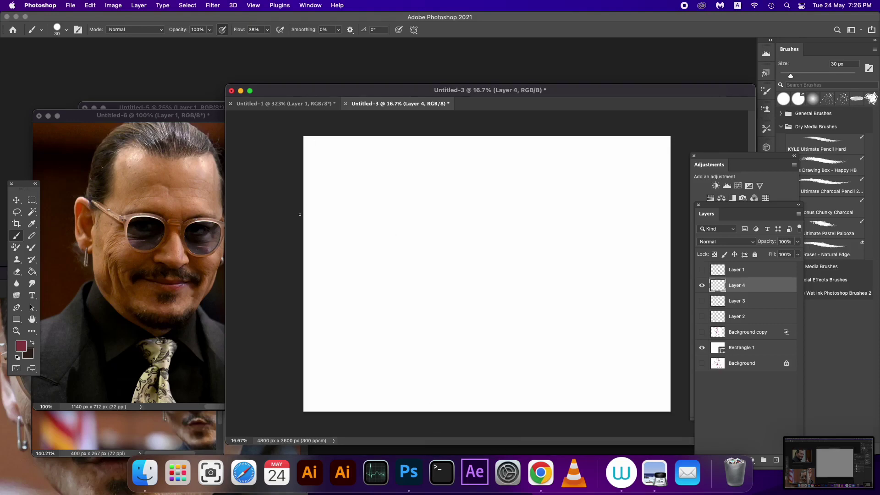
Sketch the rough head outline: the top curve, both sides, the jaw corner and the lower-left face
left_click_drag(432, 94, 463, 87)
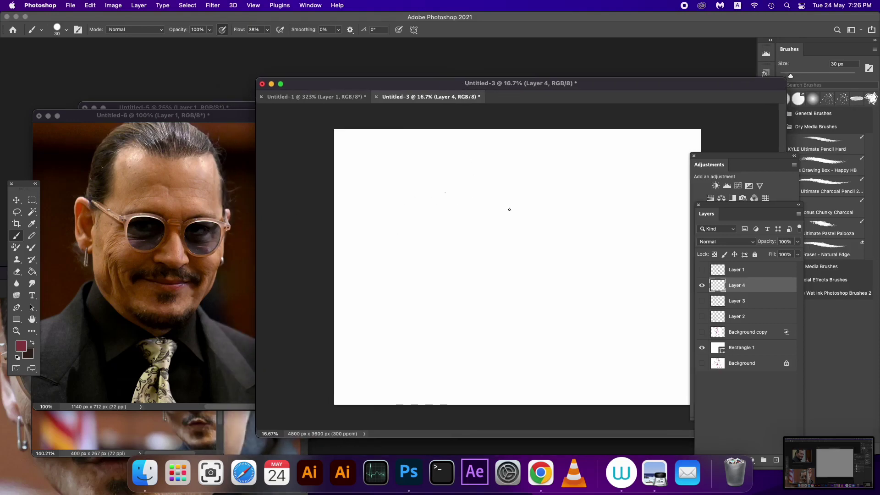
left_click_drag(487, 186, 473, 259)
left_click_drag(440, 164, 527, 159)
left_click_drag(536, 197, 566, 310)
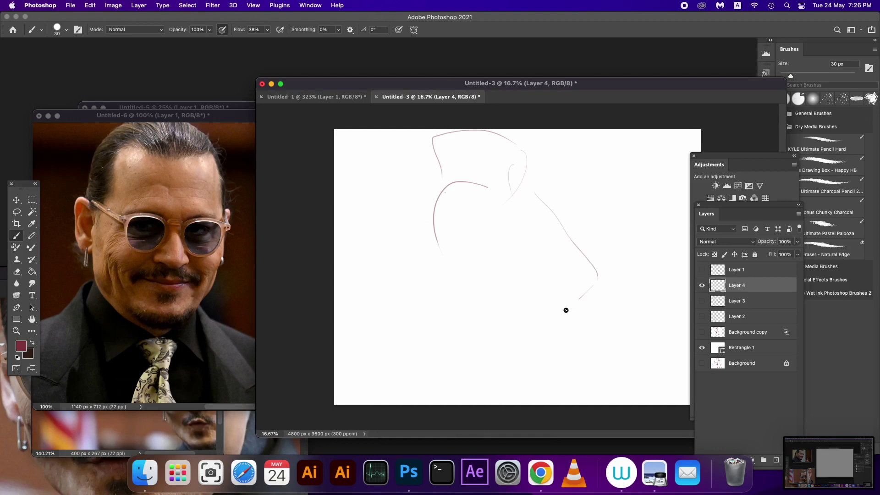
mouse_move(364, 231)
left_mouse_down()
mouse_move(376, 316)
mouse_move(477, 379)
mouse_move(523, 388)
mouse_move(592, 305)
mouse_move(584, 334)
mouse_move(557, 358)
left_mouse_up()
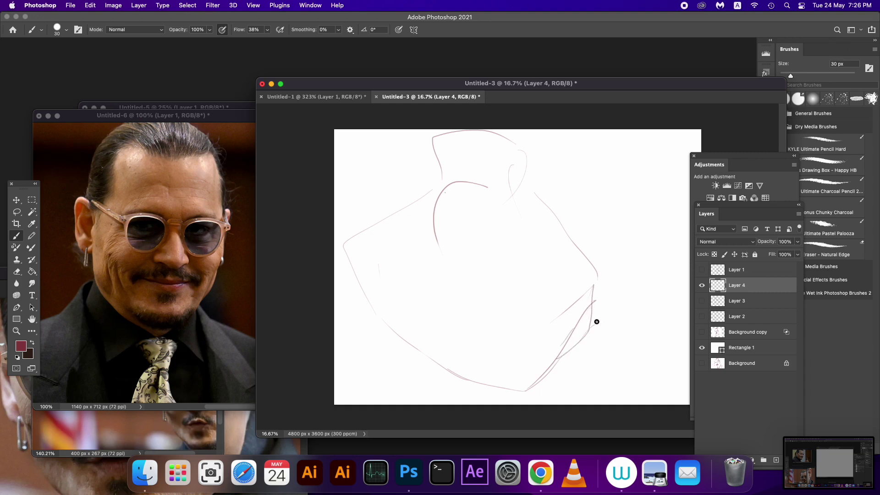
left_click_drag(586, 261, 596, 325)
left_click_drag(399, 328, 454, 371)
mouse_move(409, 256)
left_mouse_down()
mouse_move(400, 335)
mouse_move(436, 367)
left_mouse_up()
Rough in the slicked-back hair and forehead with loose curved strokes
mouse_move(400, 255)
left_mouse_down()
mouse_move(377, 218)
mouse_move(405, 282)
left_mouse_up()
left_click_drag(370, 220, 381, 248)
mouse_move(384, 206)
left_mouse_down()
mouse_move(397, 219)
mouse_move(365, 207)
mouse_move(383, 278)
left_mouse_up()
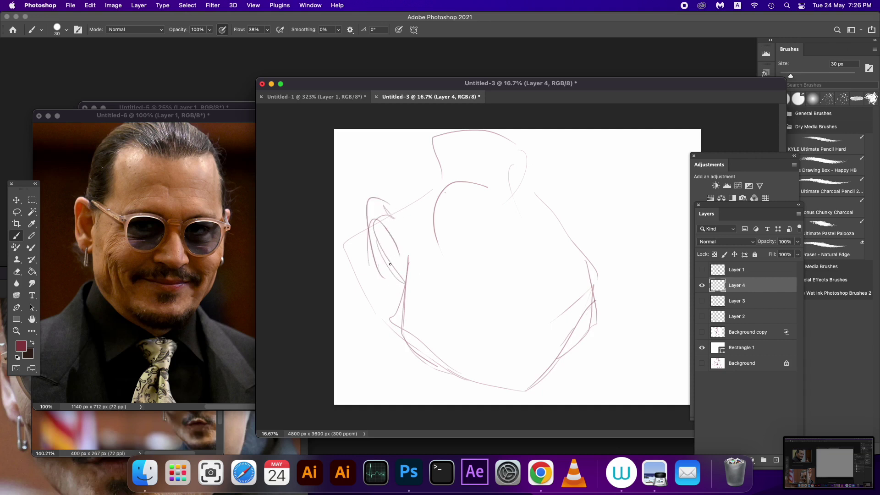
left_click_drag(423, 241, 371, 326)
left_click_drag(426, 274, 458, 235)
left_click_drag(437, 251, 442, 190)
mouse_move(444, 164)
left_mouse_down()
mouse_move(470, 163)
mouse_move(472, 143)
mouse_move(495, 137)
mouse_move(518, 200)
mouse_move(567, 252)
left_mouse_up()
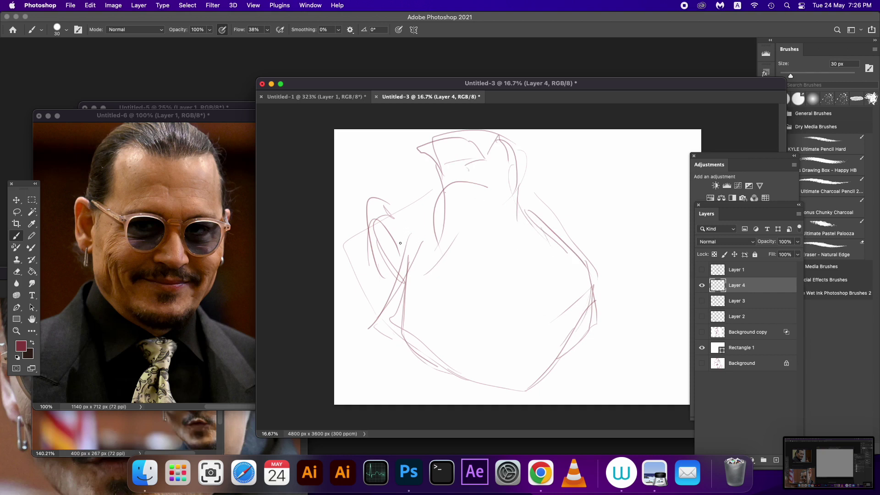
mouse_move(406, 229)
left_mouse_down()
mouse_move(433, 227)
mouse_move(424, 137)
left_mouse_up()
mouse_move(417, 178)
left_mouse_down()
mouse_move(405, 198)
mouse_move(458, 133)
mouse_move(513, 177)
mouse_move(537, 226)
left_mouse_up()
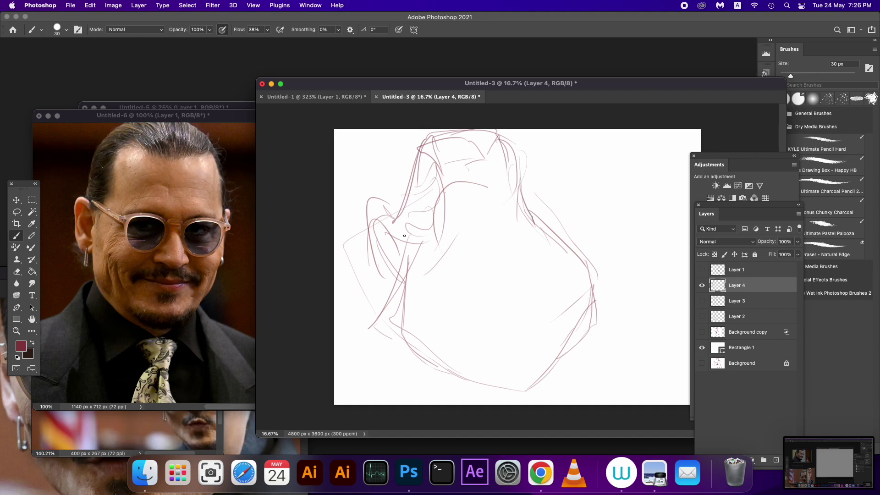
Mark the brow line across the face and a short nose stroke
left_click_drag(405, 236, 550, 246)
mouse_move(519, 220)
left_mouse_down()
mouse_move(473, 228)
mouse_move(527, 230)
left_mouse_up()
mouse_move(503, 287)
left_mouse_down()
mouse_move(479, 268)
mouse_move(504, 303)
left_mouse_up()
Darken and extend the brow line, then sketch the nose side, mouth curve and lips
left_click_drag(467, 234, 523, 233)
left_click_drag(456, 239, 476, 237)
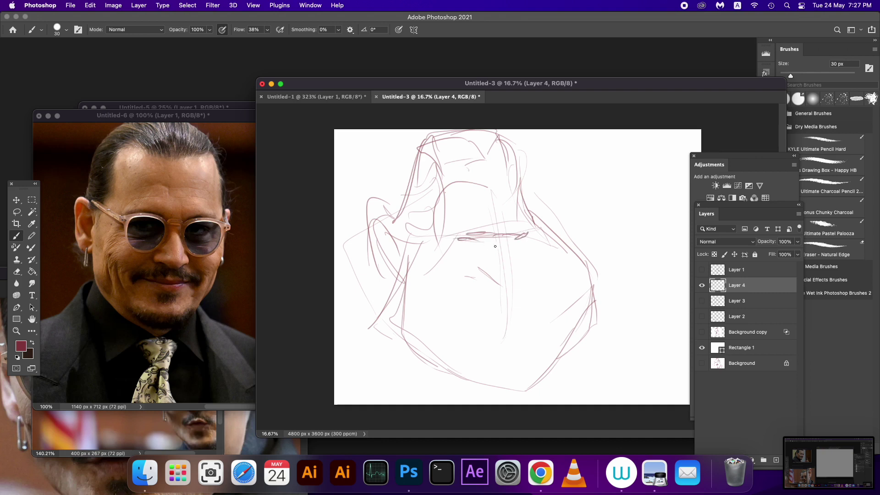
left_click_drag(501, 284, 520, 265)
left_click_drag(480, 305, 547, 293)
mouse_move(488, 307)
left_mouse_down()
mouse_move(525, 302)
mouse_move(501, 293)
mouse_move(540, 296)
left_mouse_up()
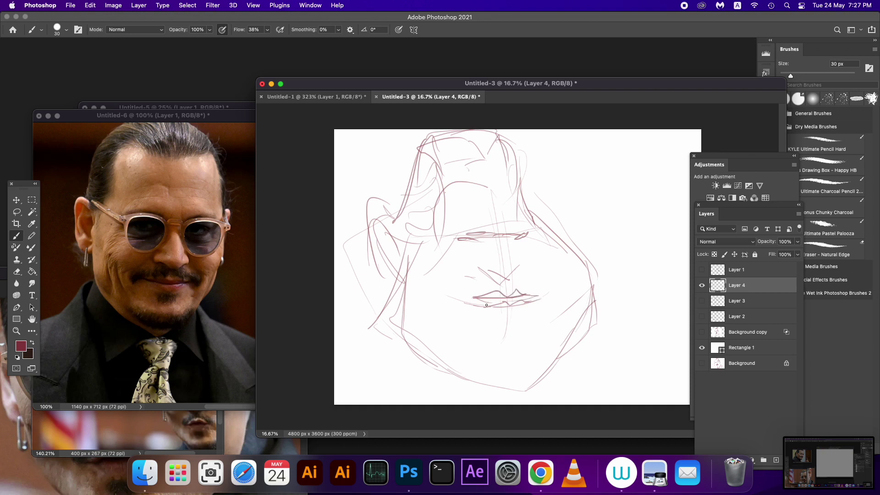
Erase the rough mouth strokes, then draw the nose and a crease on the left cheek
key("e")
mouse_move(475, 305)
left_mouse_down()
mouse_move(493, 295)
mouse_move(505, 307)
mouse_move(538, 299)
mouse_move(523, 304)
left_mouse_up()
key("b")
mouse_move(502, 236)
left_mouse_down()
mouse_move(525, 268)
mouse_move(480, 275)
mouse_move(495, 285)
mouse_move(516, 276)
left_mouse_up()
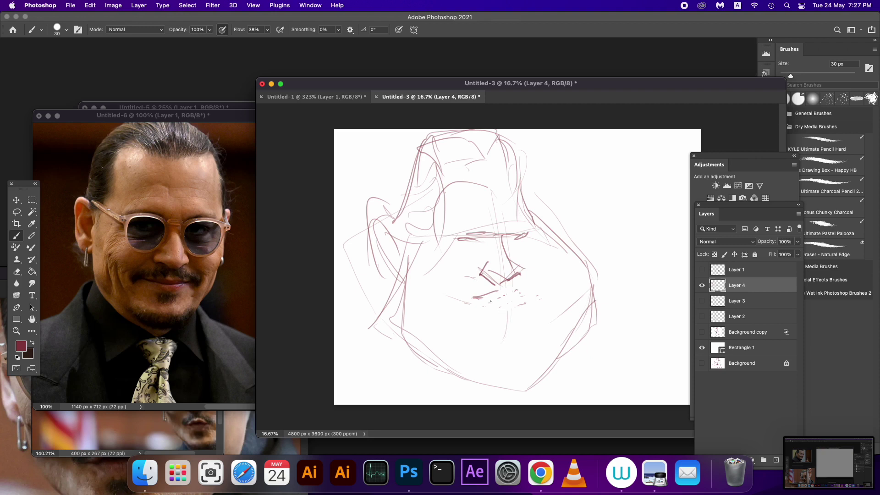
mouse_move(433, 283)
left_mouse_down()
mouse_move(420, 294)
mouse_move(431, 305)
mouse_move(484, 277)
left_mouse_up()
Sketch zigzag eyes, the mouth line, goatee hatching and beard strokes along the chin
mouse_move(462, 239)
left_mouse_down()
mouse_move(483, 237)
mouse_move(476, 230)
mouse_move(526, 238)
mouse_move(523, 227)
left_mouse_up()
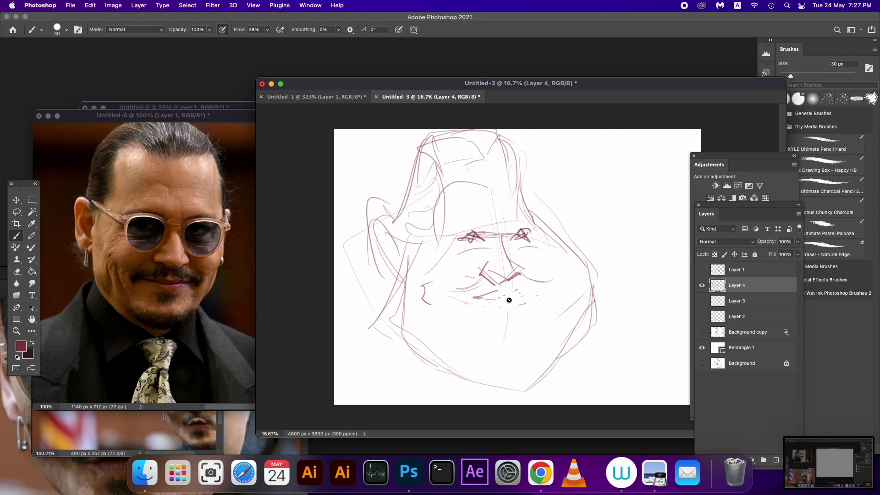
mouse_move(525, 295)
left_mouse_down()
mouse_move(465, 297)
mouse_move(536, 293)
left_mouse_up()
left_click_drag(497, 330, 493, 343)
left_click_drag(506, 310, 501, 332)
left_click_drag(454, 363, 477, 395)
mouse_move(482, 364)
left_mouse_down()
mouse_move(490, 388)
mouse_move(509, 373)
mouse_move(516, 385)
left_mouse_up()
mouse_move(536, 354)
left_mouse_down()
mouse_move(518, 383)
mouse_move(570, 344)
left_mouse_up()
Draw hair spikes, both cheeks and jawlines, and the lower lip line
mouse_move(539, 374)
left_mouse_down()
mouse_move(599, 276)
mouse_move(548, 222)
left_mouse_up()
left_click_drag(529, 148, 526, 208)
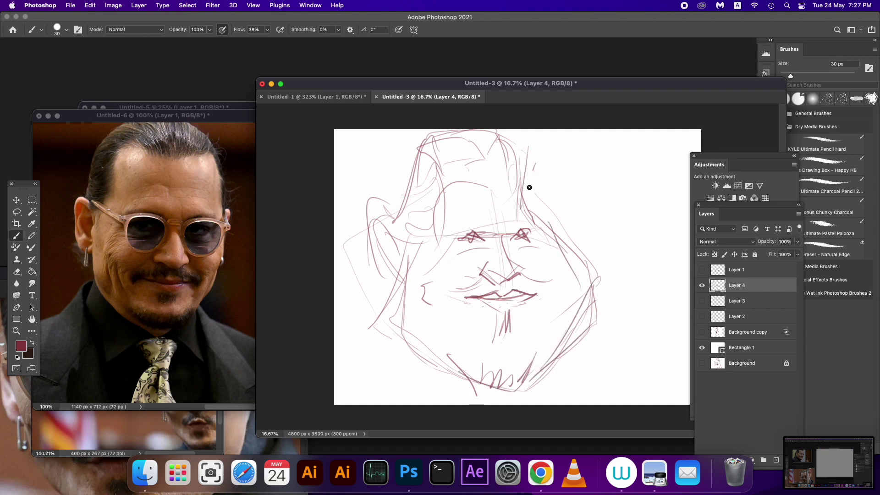
mouse_move(545, 174)
left_mouse_down()
mouse_move(536, 225)
mouse_move(577, 279)
mouse_move(545, 291)
mouse_move(528, 369)
left_mouse_up()
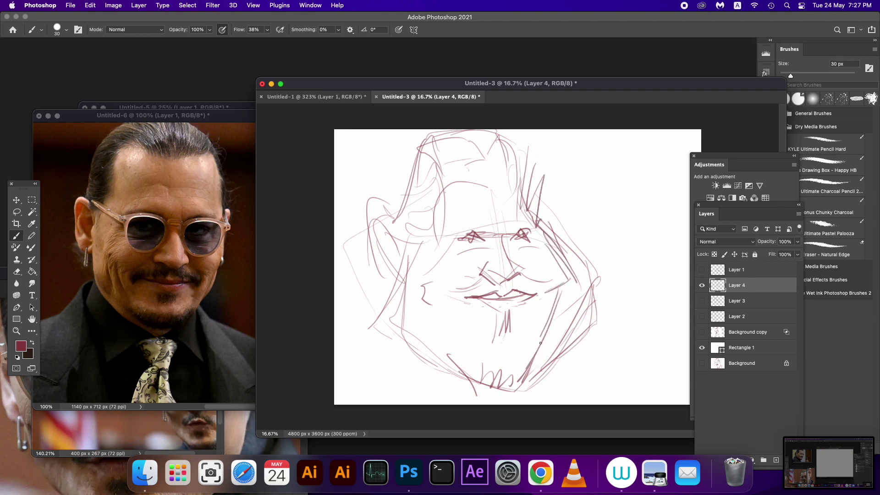
left_click_drag(573, 275, 533, 358)
left_click_drag(571, 299, 519, 378)
mouse_move(406, 245)
left_mouse_down()
mouse_move(386, 329)
mouse_move(464, 372)
left_mouse_up()
left_click_drag(416, 234, 407, 297)
left_click_drag(397, 319, 451, 361)
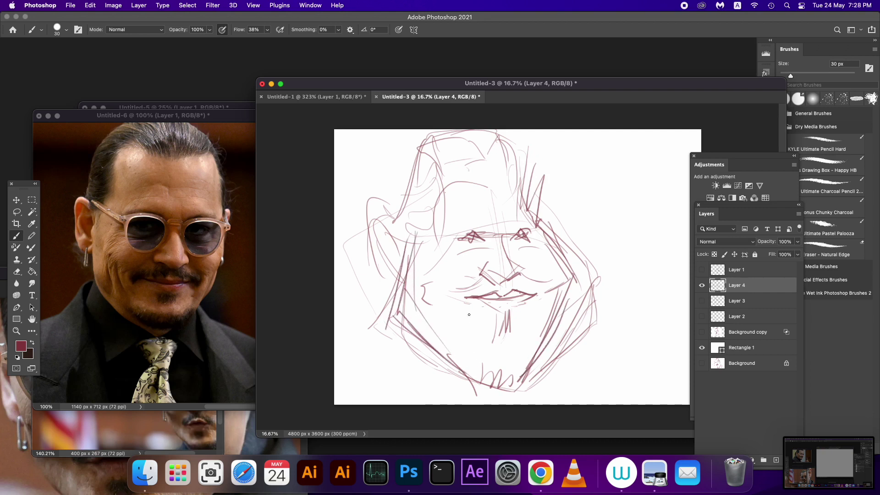
mouse_move(462, 299)
left_mouse_down()
mouse_move(519, 305)
mouse_move(539, 293)
left_mouse_up()
Erase stray lip strokes, then lasso the facial features and scale them to about 88%, moved lower
key("e")
left_click_drag(462, 298, 523, 296)
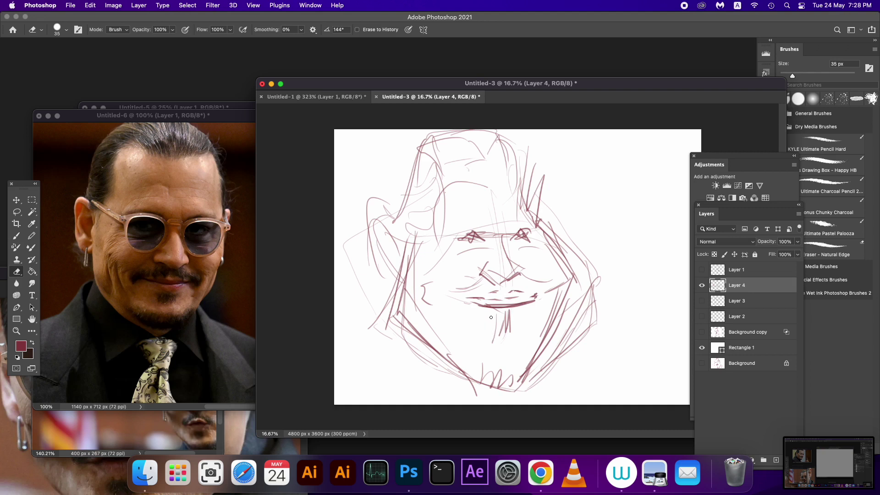
key("l")
left_click_drag(468, 208, 539, 221)
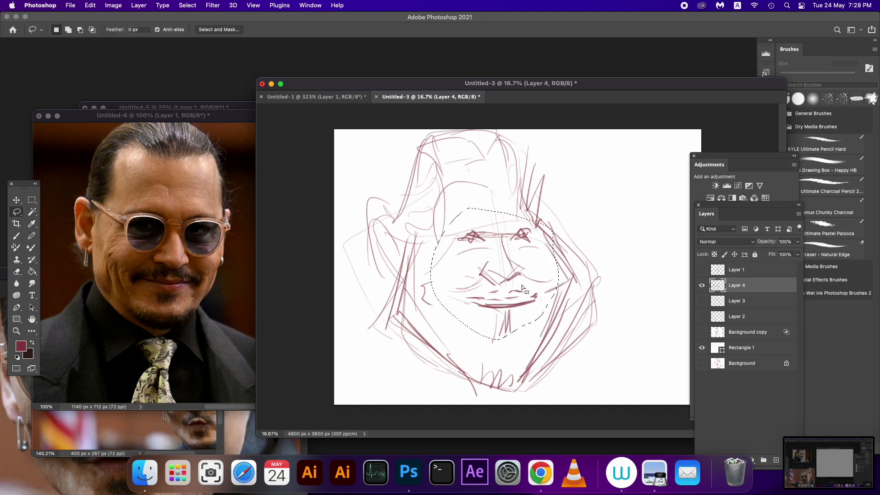
key("v")
mouse_move(521, 285)
left_mouse_down()
mouse_move(512, 303)
mouse_move(544, 295)
mouse_move(506, 295)
left_mouse_up()
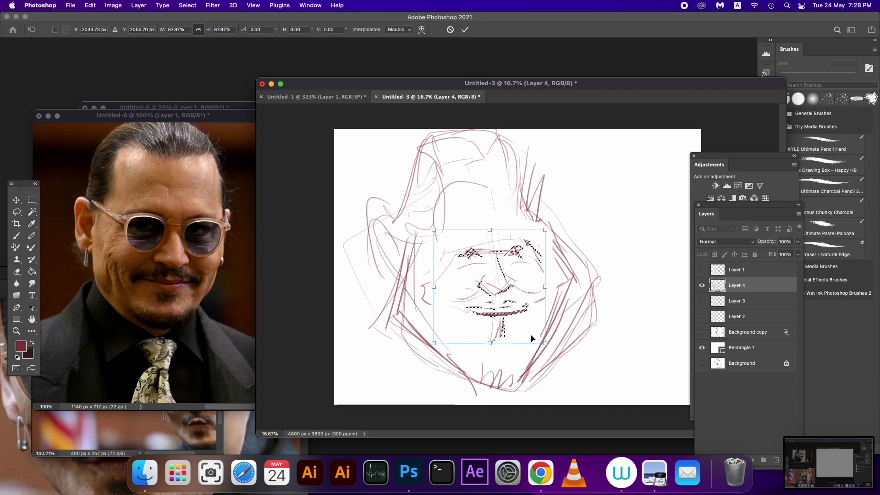
key("Return")
key("l")
key("ctrl+d")
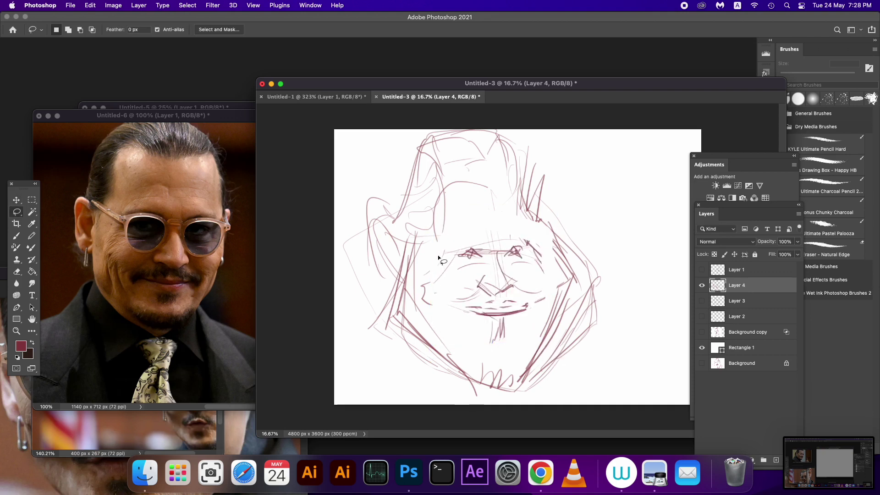
Redraw the left eye and eyebrow, the zigzag moustache, goatee and chin hatching
key("b")
mouse_move(445, 242)
left_mouse_down()
mouse_move(479, 230)
mouse_move(489, 260)
mouse_move(472, 247)
mouse_move(472, 256)
mouse_move(452, 253)
mouse_move(485, 259)
mouse_move(521, 240)
mouse_move(518, 257)
mouse_move(532, 245)
left_mouse_up()
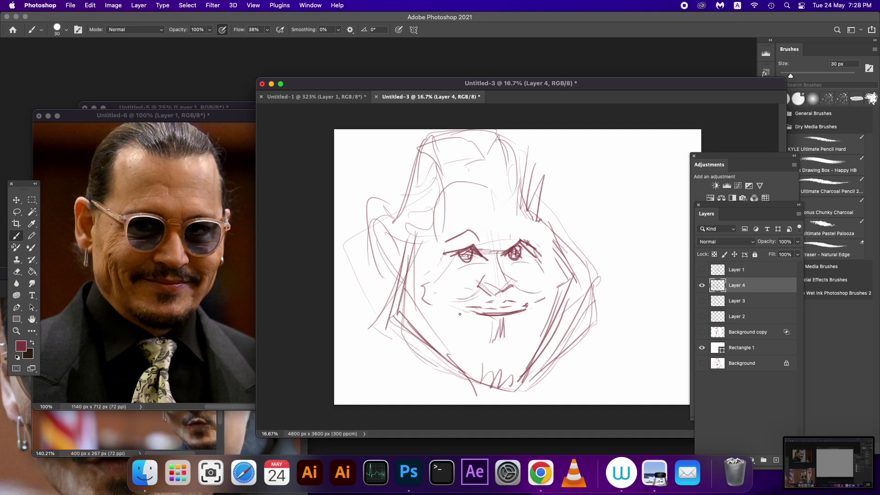
mouse_move(443, 306)
left_mouse_down()
mouse_move(532, 296)
mouse_move(538, 307)
mouse_move(494, 329)
left_mouse_up()
mouse_move(499, 317)
left_mouse_down()
mouse_move(504, 335)
mouse_move(485, 380)
mouse_move(493, 381)
left_mouse_up()
left_click_drag(417, 289, 443, 326)
left_click_drag(548, 303, 541, 321)
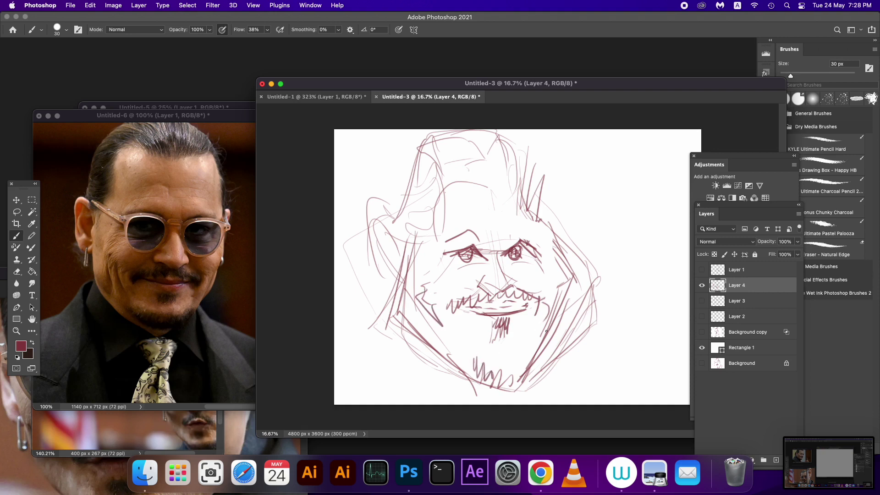
Darken the right cheek and jawline and add marks near the right temple
left_click_drag(575, 272, 565, 294)
left_click_drag(574, 286, 549, 340)
left_click_drag(545, 257, 574, 289)
left_click_drag(574, 291, 557, 318)
mouse_move(548, 266)
left_mouse_down()
mouse_move(553, 234)
mouse_move(541, 252)
left_mouse_up()
Sketch glasses lenses around both eyes, plus brow marks and hair at the top of the head
mouse_move(566, 225)
left_mouse_down()
mouse_move(495, 228)
mouse_move(500, 279)
left_mouse_up()
left_click_drag(563, 249, 506, 275)
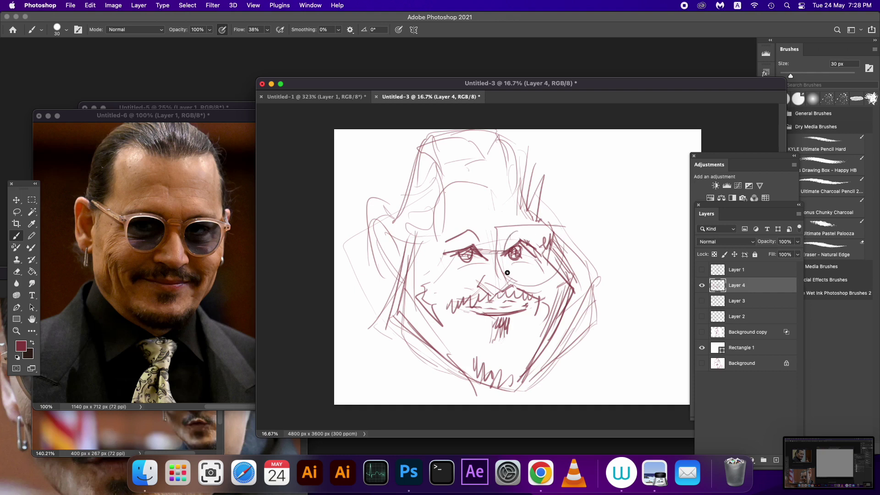
left_click_drag(555, 229, 507, 257)
mouse_move(458, 222)
left_mouse_down()
mouse_move(447, 282)
mouse_move(481, 278)
mouse_move(445, 284)
left_mouse_up()
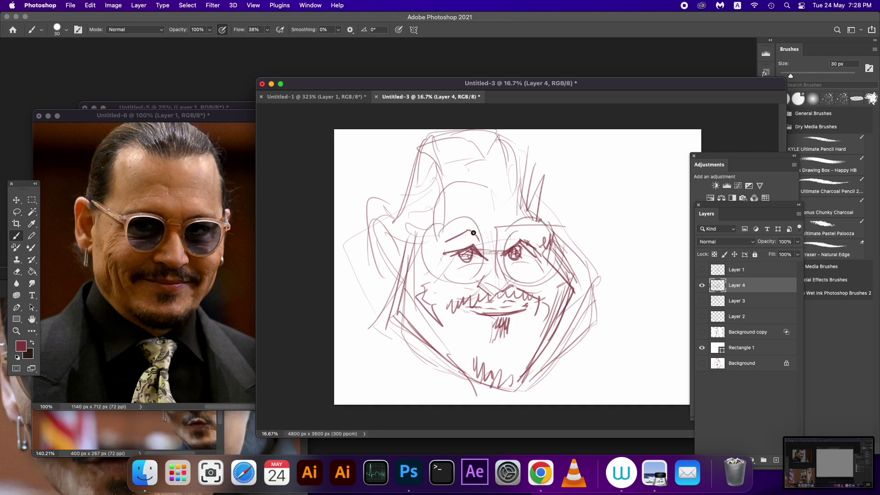
left_click_drag(504, 229, 484, 239)
mouse_move(543, 215)
left_mouse_down()
mouse_move(554, 231)
mouse_move(516, 198)
left_mouse_up()
left_click_drag(521, 143, 527, 206)
mouse_move(531, 147)
left_mouse_down()
mouse_move(533, 197)
mouse_move(515, 146)
mouse_move(487, 167)
mouse_move(488, 151)
left_mouse_up()
left_click_drag(502, 143, 514, 152)
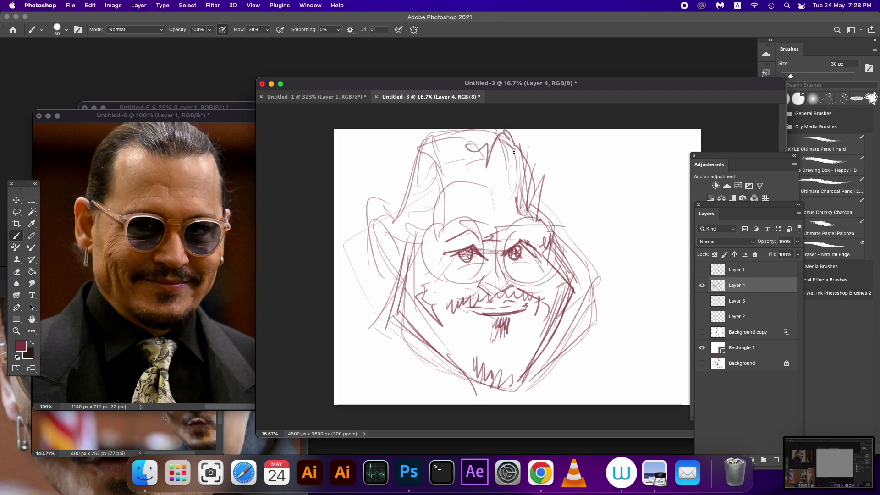
Shrink the whole rough sketch to about 87% and move it down-right
key("ctrl+t")
left_click_drag(600, 403, 566, 368)
left_click_drag(519, 271, 547, 299)
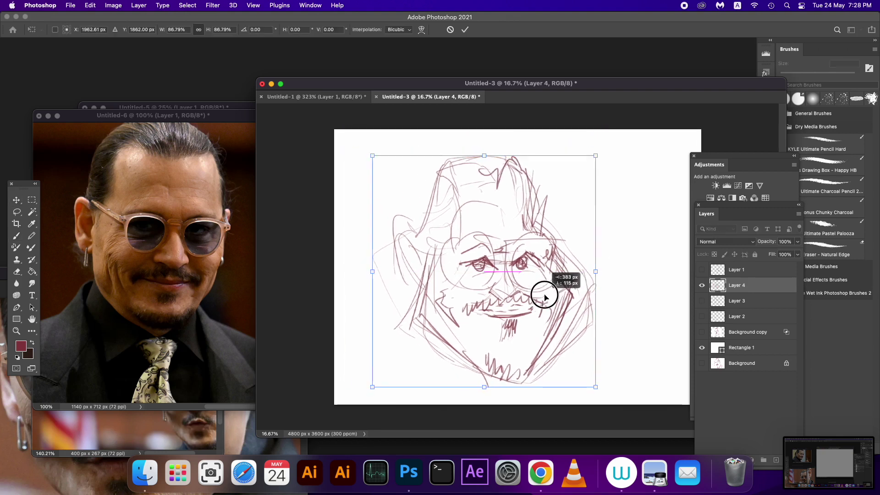
key("Return")
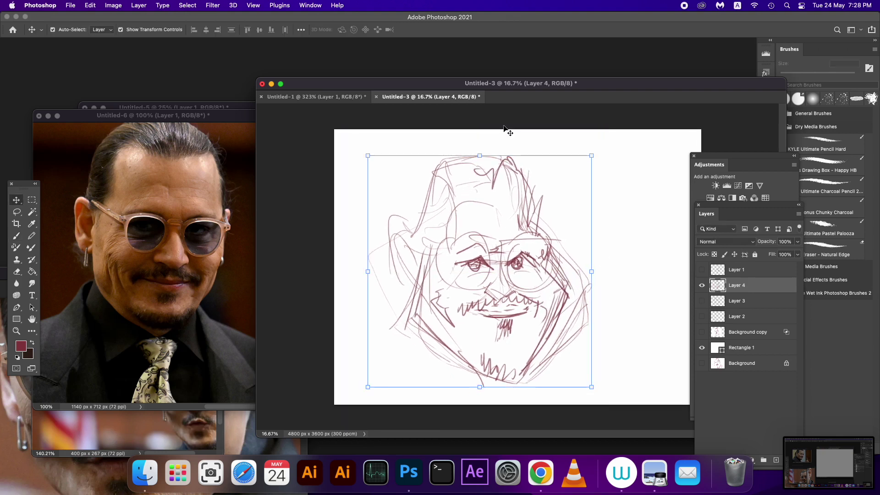
Set Layer 4 opacity to 40% and add a new empty Layer 5
left_click(798, 242)
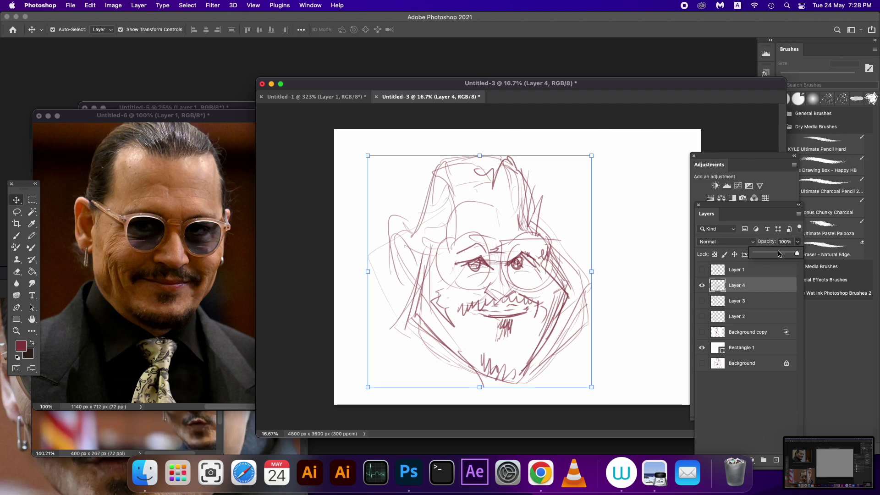
left_click_drag(798, 253, 772, 253)
left_click(775, 460)
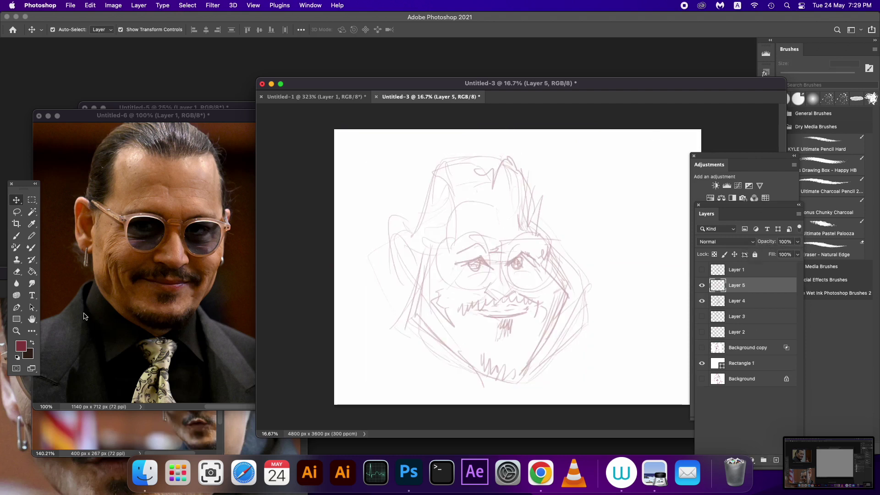
With a dark-brown brush, ink the left side of the face, left jawline, cheek curve and ear
key("x")
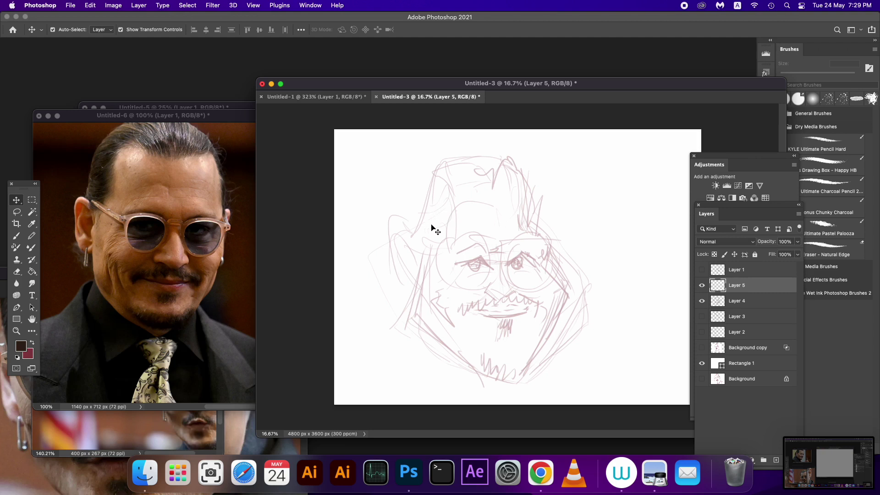
key("b")
mouse_move(435, 170)
left_mouse_down()
mouse_move(402, 280)
mouse_move(418, 288)
mouse_move(407, 289)
mouse_move(410, 304)
mouse_move(410, 290)
left_mouse_up()
mouse_move(427, 256)
left_mouse_down()
mouse_move(413, 314)
mouse_move(434, 344)
mouse_move(476, 366)
left_mouse_up()
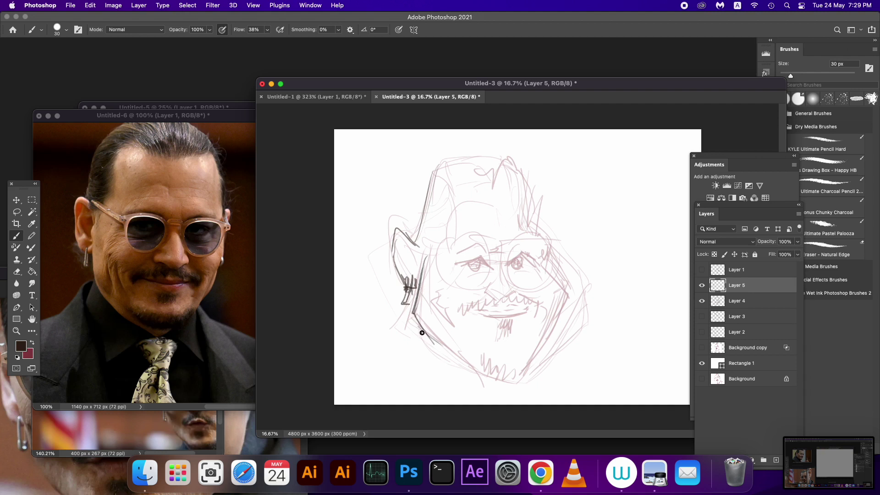
mouse_move(436, 294)
left_mouse_down()
mouse_move(433, 309)
mouse_move(447, 331)
left_mouse_up()
mouse_move(415, 261)
left_mouse_down()
mouse_move(423, 252)
mouse_move(408, 278)
mouse_move(415, 256)
mouse_move(402, 240)
mouse_move(418, 272)
left_mouse_up()
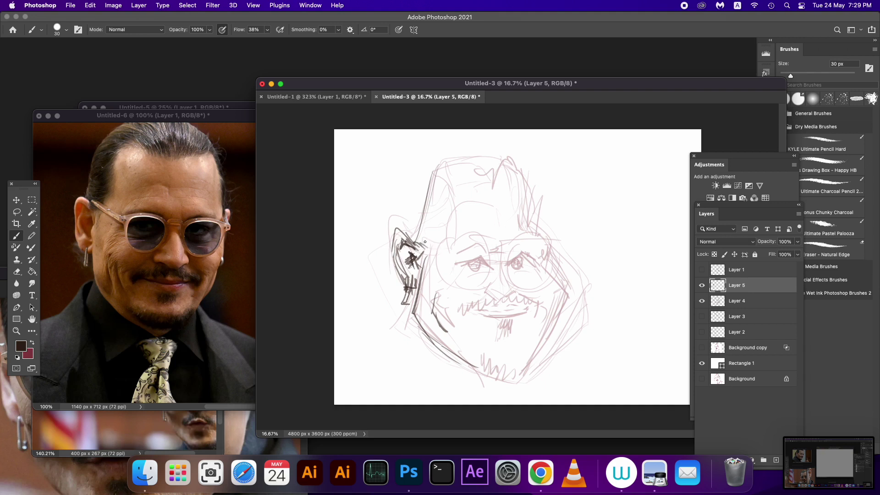
Ink the side of the head, hatch the right-side hair and outline the hair around the head
mouse_move(439, 239)
left_mouse_down()
mouse_move(415, 233)
mouse_move(443, 194)
mouse_move(437, 169)
mouse_move(448, 163)
mouse_move(508, 178)
mouse_move(453, 165)
mouse_move(475, 146)
mouse_move(507, 151)
mouse_move(514, 179)
mouse_move(524, 167)
left_mouse_up()
left_click_drag(521, 180, 536, 211)
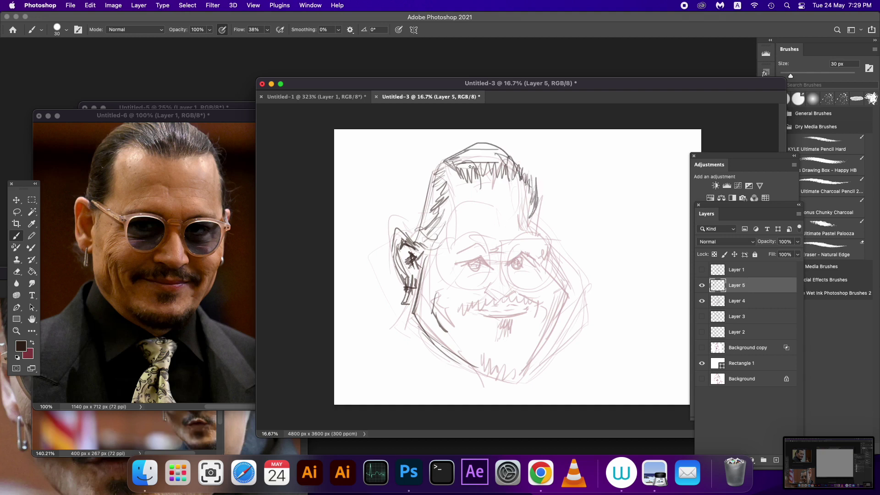
mouse_move(460, 154)
left_mouse_down()
mouse_move(438, 163)
mouse_move(433, 189)
mouse_move(484, 144)
mouse_move(504, 149)
mouse_move(522, 170)
mouse_move(533, 230)
mouse_move(557, 227)
mouse_move(546, 249)
mouse_move(546, 236)
mouse_move(564, 281)
mouse_move(552, 301)
left_mouse_up()
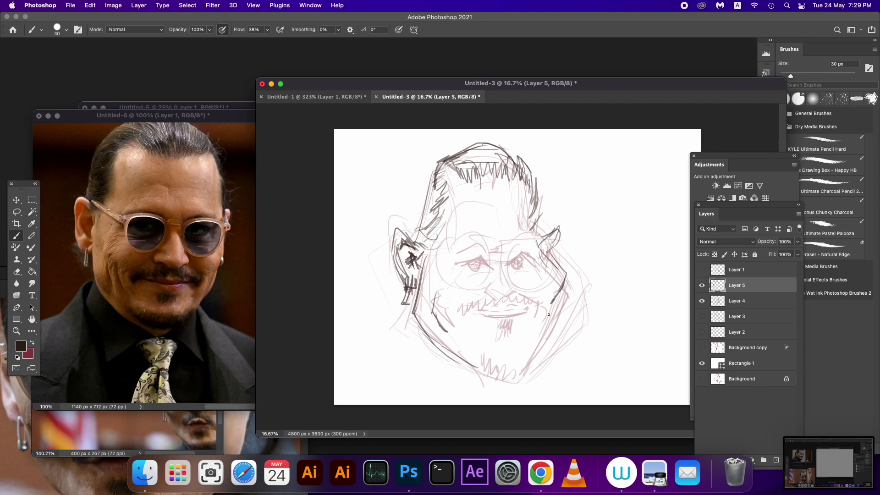
Ink the right jawline hatching, zigzag chin stubble, the mouth line and the moustache
mouse_move(557, 297)
left_mouse_down()
mouse_move(550, 321)
mouse_move(563, 306)
mouse_move(531, 366)
mouse_move(498, 378)
mouse_move(528, 379)
left_mouse_up()
mouse_move(480, 362)
left_mouse_down()
mouse_move(483, 376)
mouse_move(509, 381)
left_mouse_up()
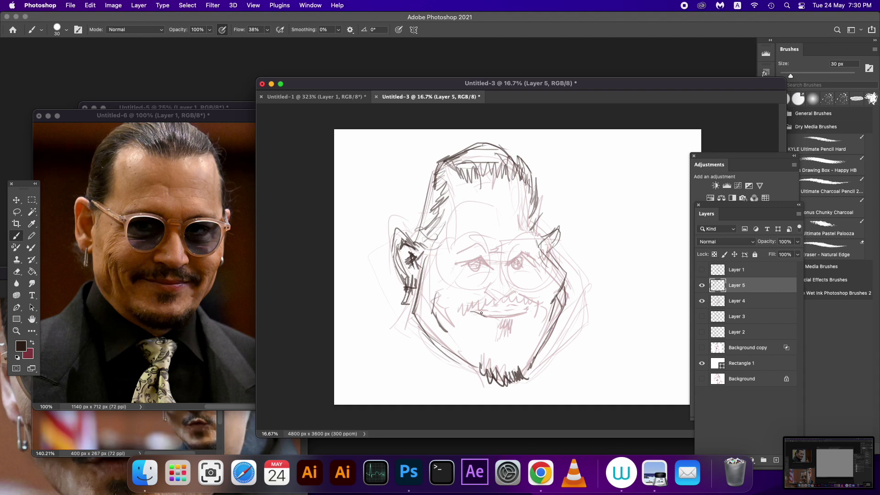
left_click_drag(470, 314, 531, 310)
mouse_move(463, 313)
left_mouse_down()
mouse_move(493, 300)
mouse_move(480, 289)
mouse_move(505, 296)
mouse_move(509, 284)
mouse_move(502, 294)
mouse_move(515, 292)
mouse_move(509, 298)
mouse_move(538, 315)
mouse_move(543, 307)
mouse_move(529, 299)
left_mouse_up()
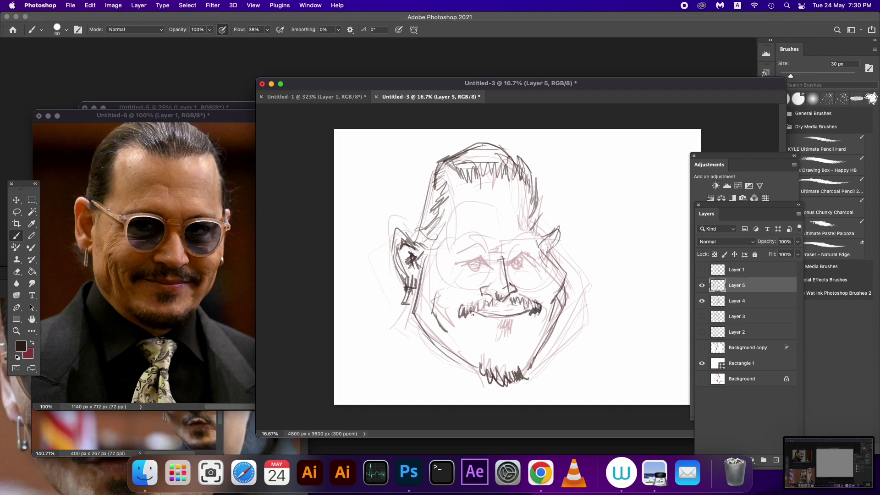
Thicken the moustache, undo a stray stroke, add the chin tuft, and darken the eyebrow and eyes
mouse_move(468, 309)
left_mouse_down()
mouse_move(459, 316)
mouse_move(466, 307)
mouse_move(526, 311)
left_mouse_up()
key("ctrl+z")
mouse_move(500, 332)
left_mouse_down()
mouse_move(508, 326)
mouse_move(512, 337)
mouse_move(500, 335)
left_mouse_up()
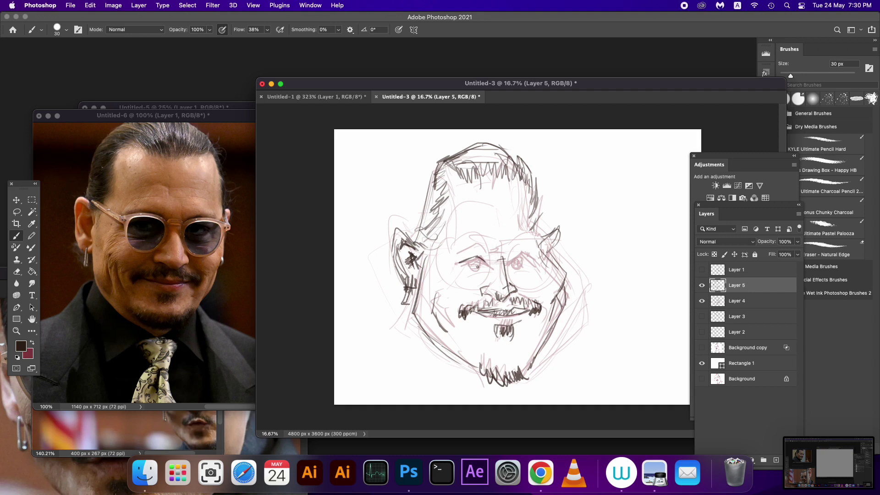
mouse_move(454, 265)
left_mouse_down()
mouse_move(480, 254)
mouse_move(476, 270)
mouse_move(480, 256)
mouse_move(533, 255)
mouse_move(522, 259)
left_mouse_up()
mouse_move(468, 257)
left_mouse_down()
mouse_move(479, 268)
mouse_move(467, 240)
mouse_move(481, 235)
mouse_move(487, 248)
mouse_move(468, 241)
mouse_move(482, 237)
mouse_move(487, 247)
mouse_move(534, 238)
left_mouse_up()
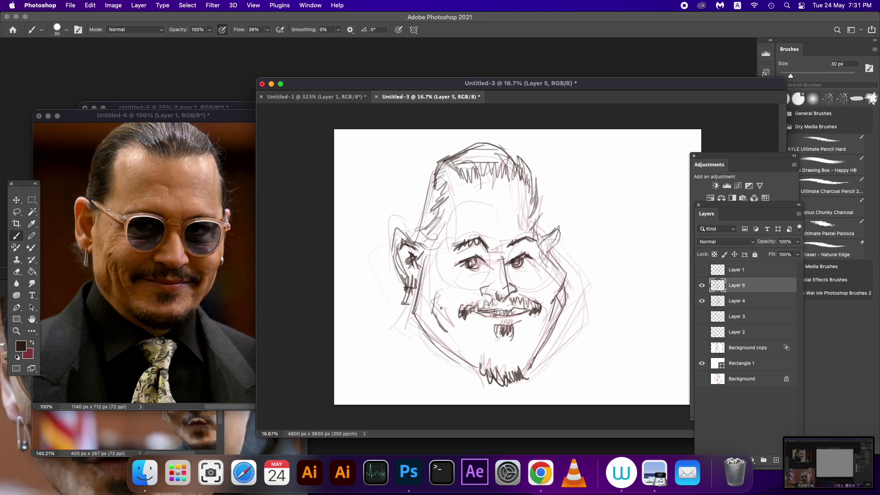
Add strokes on the left cheek and beside both eyes, and strengthen the left eyebrow
left_click_drag(435, 292, 446, 314)
mouse_move(434, 268)
left_mouse_down()
mouse_move(452, 261)
mouse_move(453, 280)
mouse_move(476, 272)
left_mouse_up()
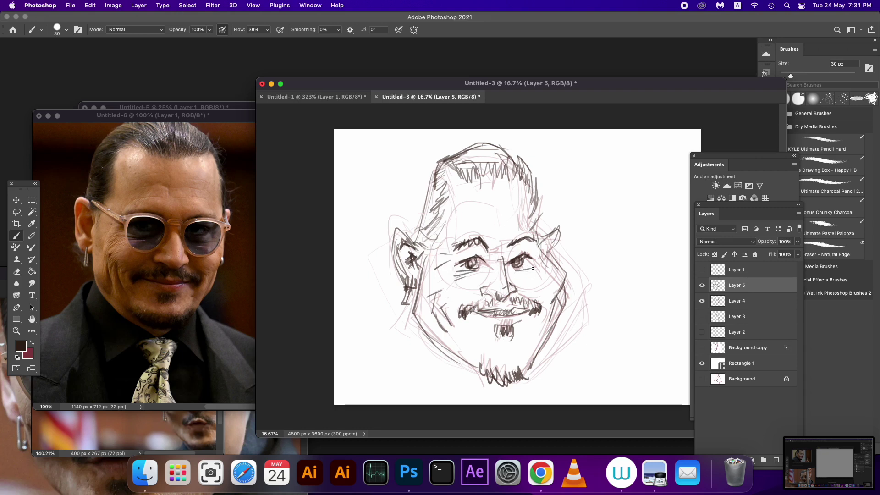
mouse_move(533, 268)
left_mouse_down()
mouse_move(507, 272)
mouse_move(541, 249)
left_mouse_up()
left_click_drag(446, 248, 531, 238)
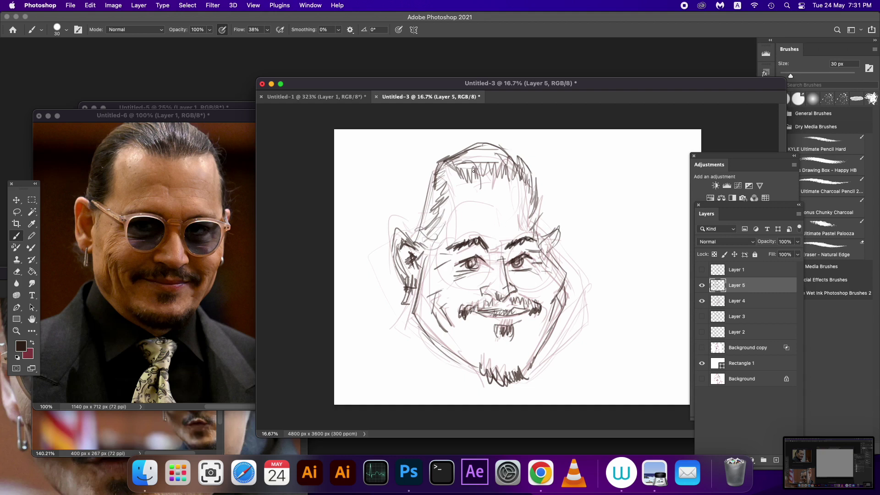
Darken the hair with zigzag strokes across the top and both sides of the head
mouse_move(480, 157)
left_mouse_down()
mouse_move(526, 179)
mouse_move(536, 229)
left_mouse_up()
left_click_drag(533, 188, 536, 227)
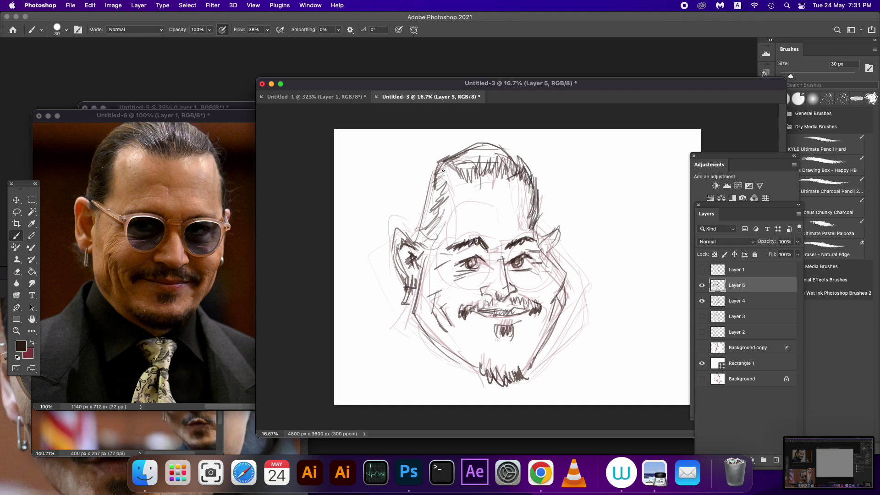
left_click_drag(449, 162, 422, 227)
On a new Layer 6, ink the glasses line along the eyebrow and marks near both ears
left_click(775, 460)
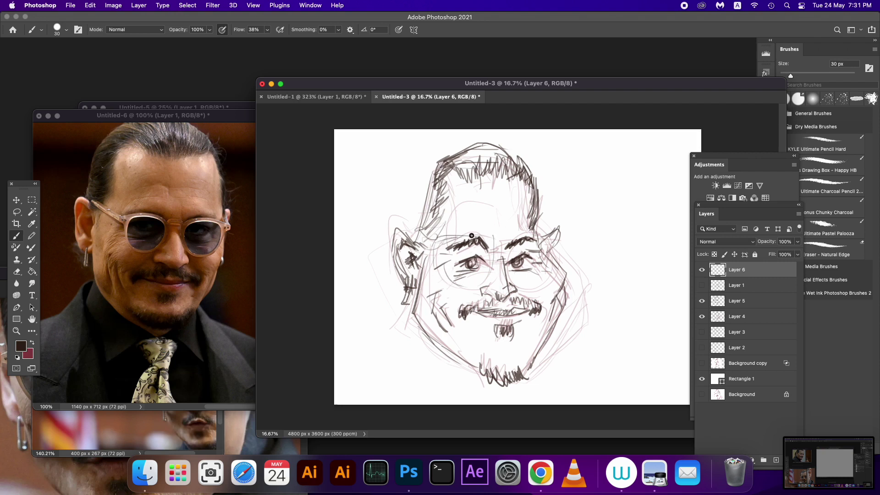
left_click_drag(458, 238, 488, 249)
left_click_drag(565, 239, 567, 245)
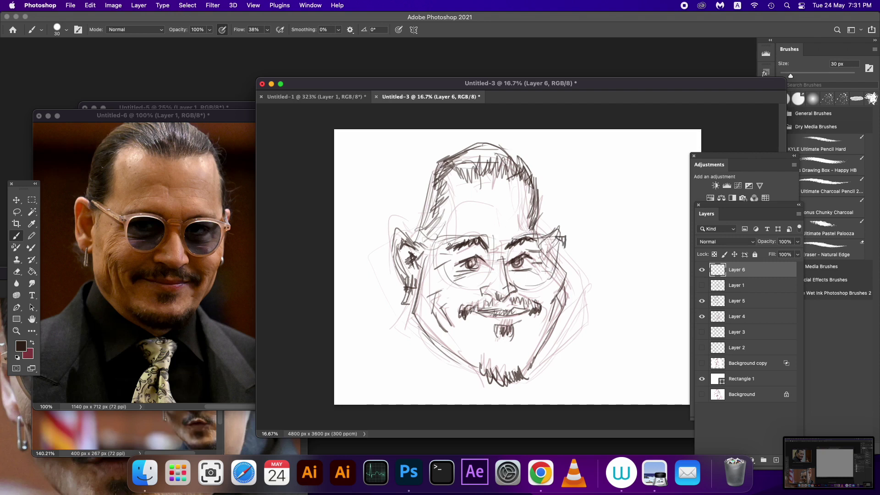
left_click_drag(427, 235, 438, 247)
Scale Layers 4, 5 and 6 together to 84.7%
left_click(757, 305, "shift")
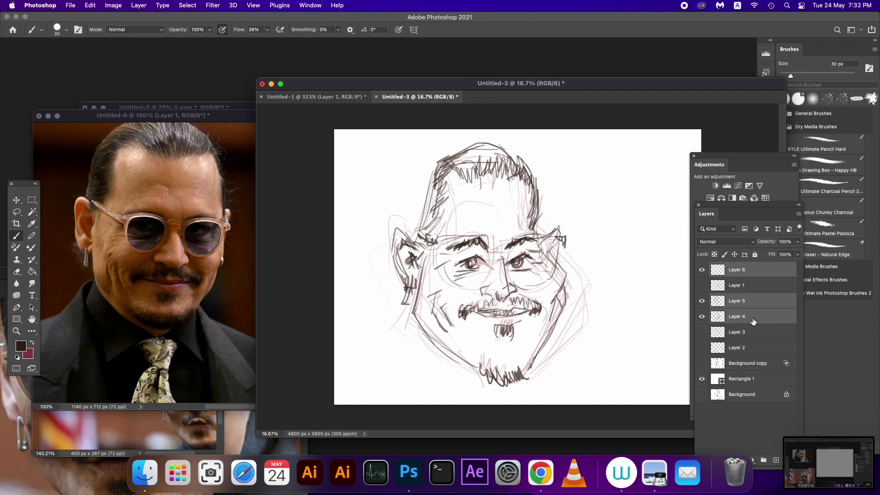
key("v")
mouse_move(588, 286)
left_mouse_down()
mouse_move(566, 260)
mouse_move(541, 269)
mouse_move(564, 281)
left_mouse_up()
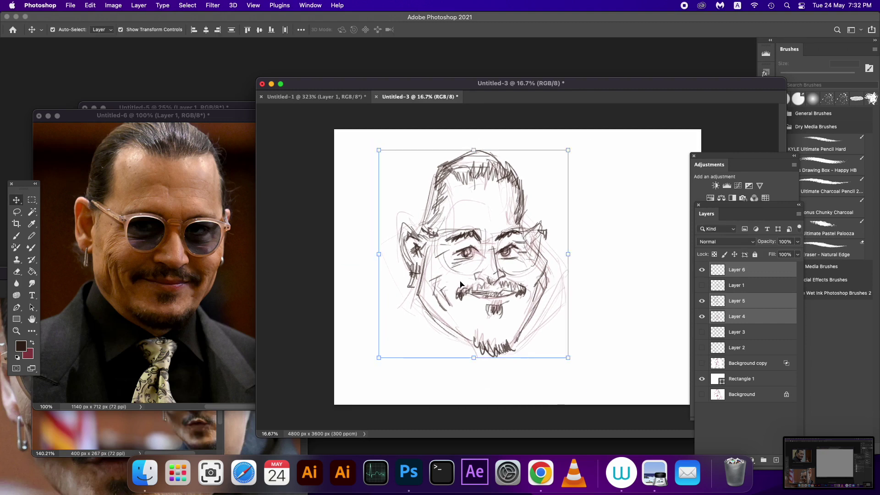
key("Return")
On Layer 5, ink the neck lines and shirt collar below the chin
key("b")
left_click(745, 301)
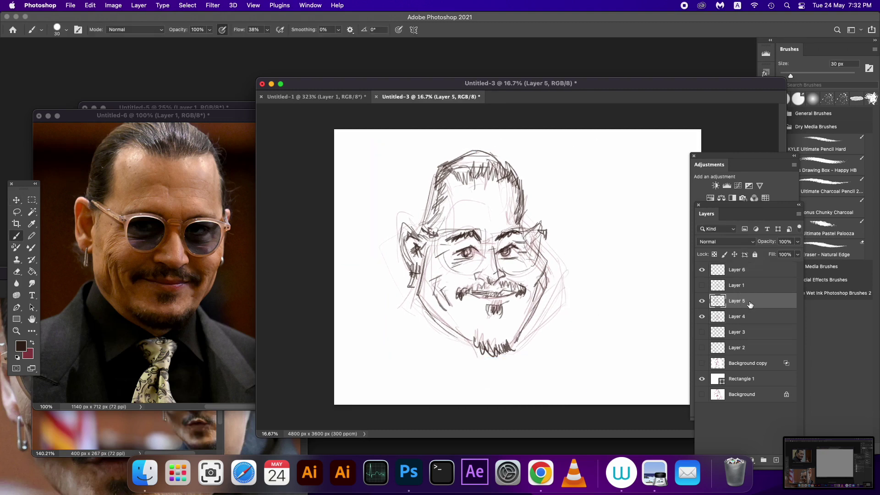
mouse_move(440, 328)
left_mouse_down()
mouse_move(464, 361)
mouse_move(418, 336)
mouse_move(442, 380)
left_mouse_up()
mouse_move(442, 328)
left_mouse_down()
mouse_move(472, 399)
mouse_move(436, 373)
left_mouse_up()
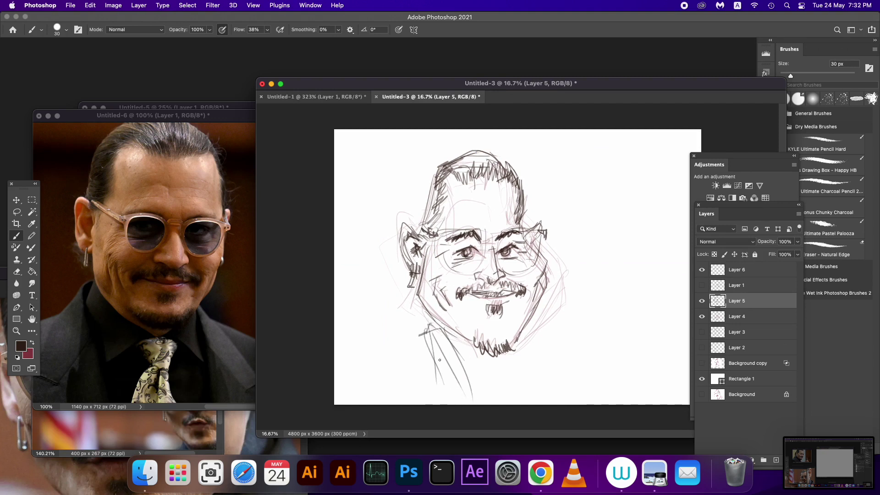
mouse_move(438, 340)
left_mouse_down()
mouse_move(404, 363)
mouse_move(424, 401)
left_mouse_up()
left_click_drag(436, 342, 425, 393)
mouse_move(520, 344)
left_mouse_down()
mouse_move(523, 405)
mouse_move(542, 367)
mouse_move(544, 404)
left_mouse_up()
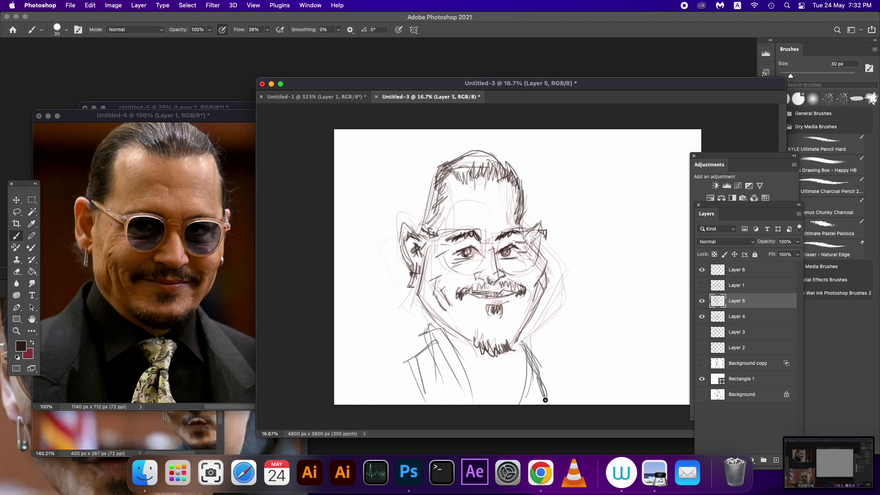
Darken the soul patch and left eyebrow, and add a short stroke by the left jaw
left_click_drag(494, 309, 498, 316)
left_click_drag(443, 303, 450, 309)
mouse_move(445, 239)
left_mouse_down()
mouse_move(547, 233)
mouse_move(534, 265)
left_mouse_up()
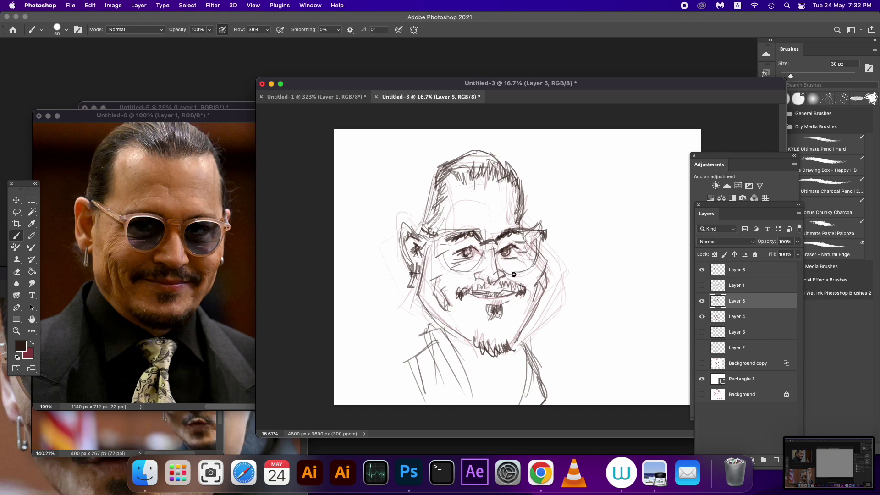